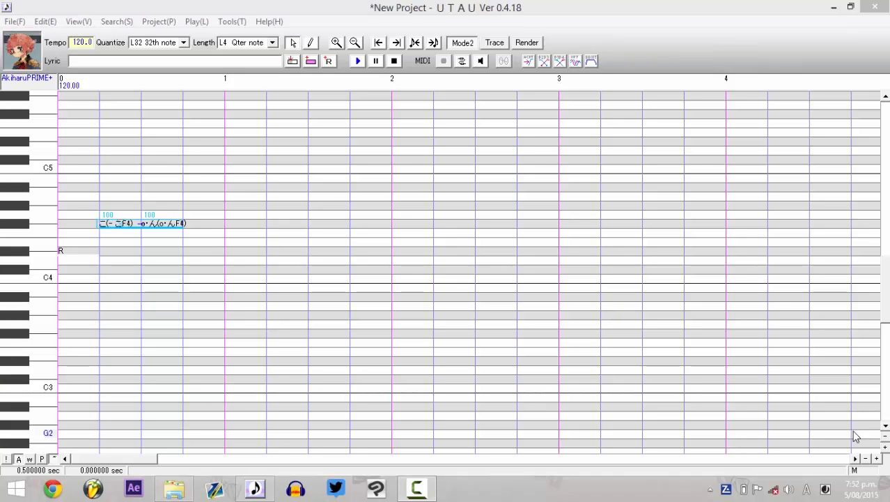
- Browse the voicebank's F4 sample folder, then bring up the o・んF4 sample's waveform settings
left_click(183, 487)
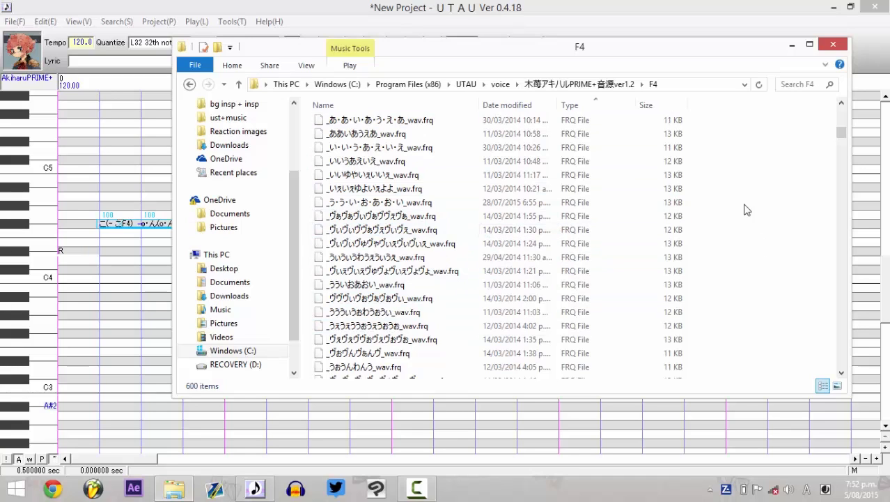
left_click(792, 47)
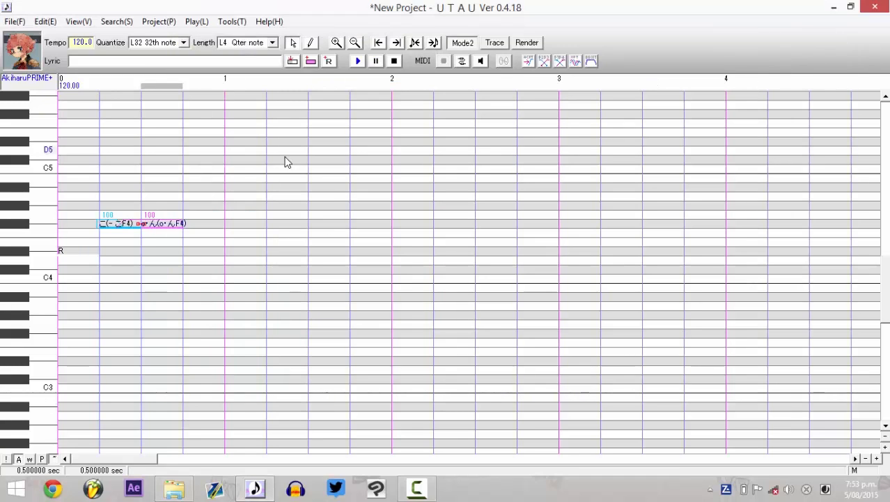
key("ctrl+e")
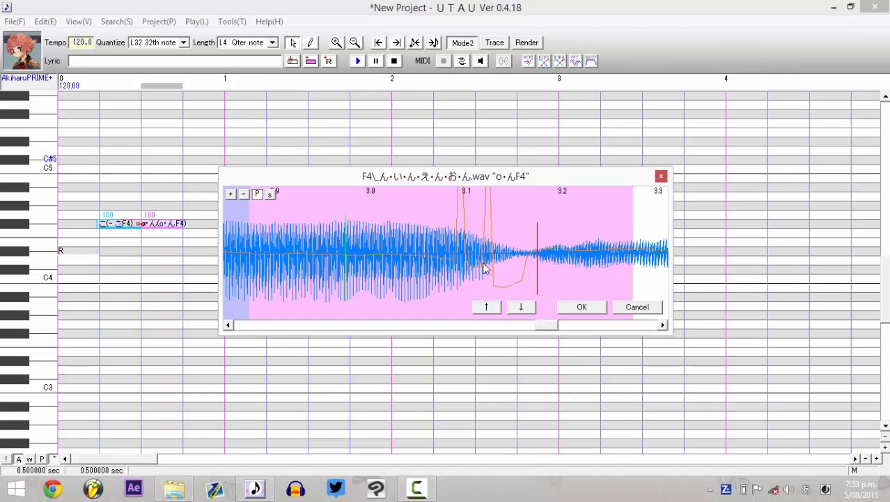
- Dismiss the waveform settings unchanged and play back both notes of the test phrase
left_click_drag(499, 176, 463, 150)
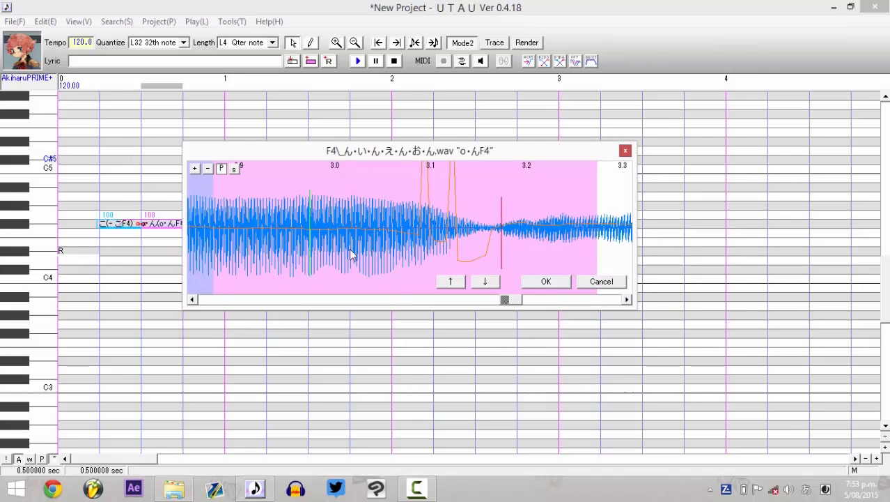
left_click(596, 283)
left_click_drag(169, 249, 126, 258)
left_click(357, 62)
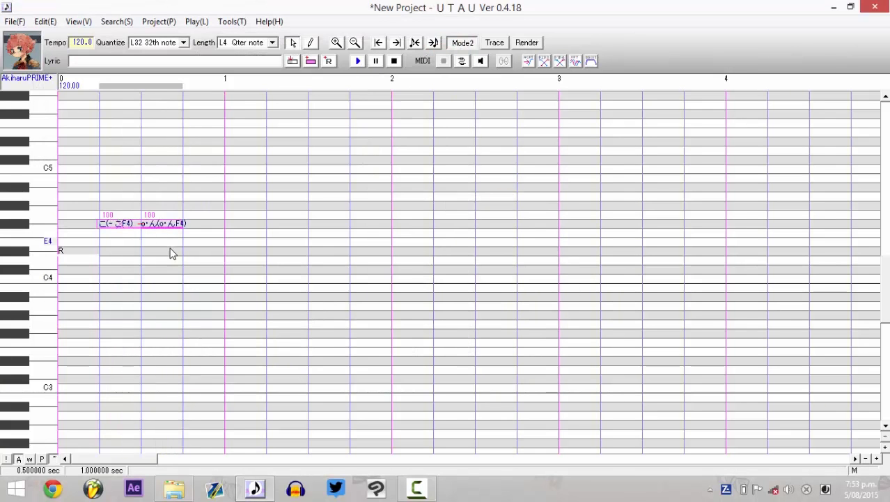
left_click(129, 223)
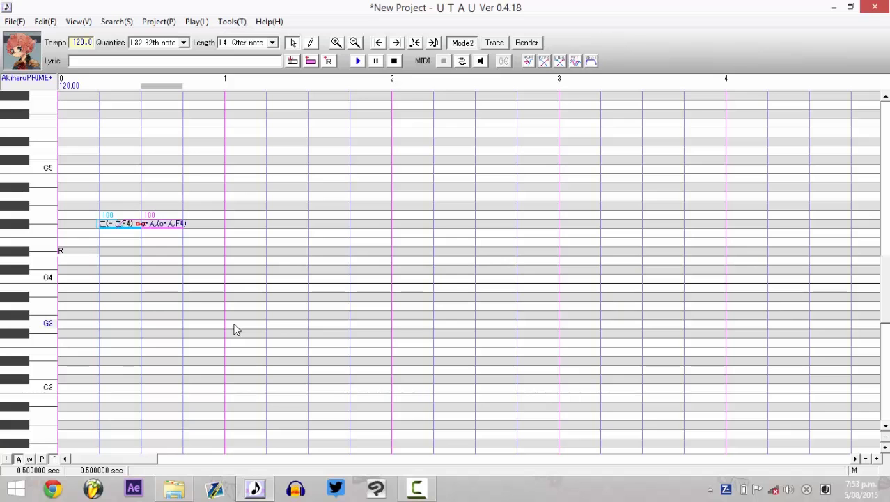
left_click(232, 22)
left_click(235, 50)
left_click(541, 153)
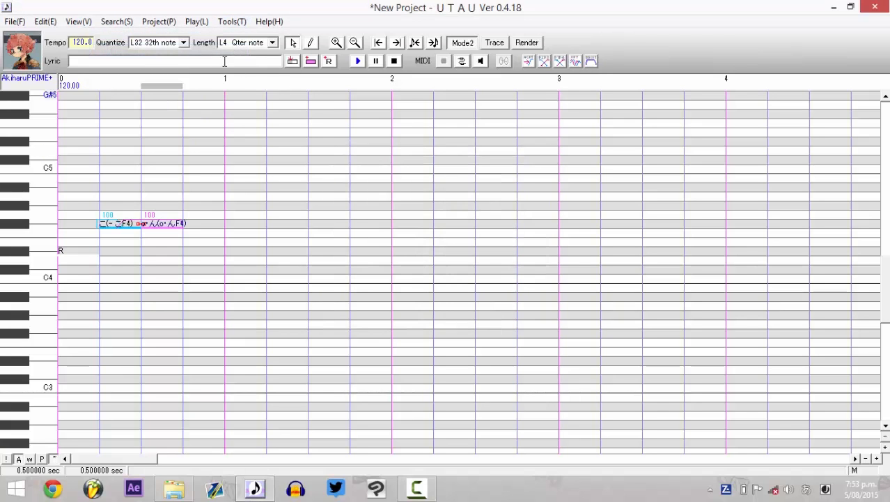
left_click(230, 22)
left_click(146, 36)
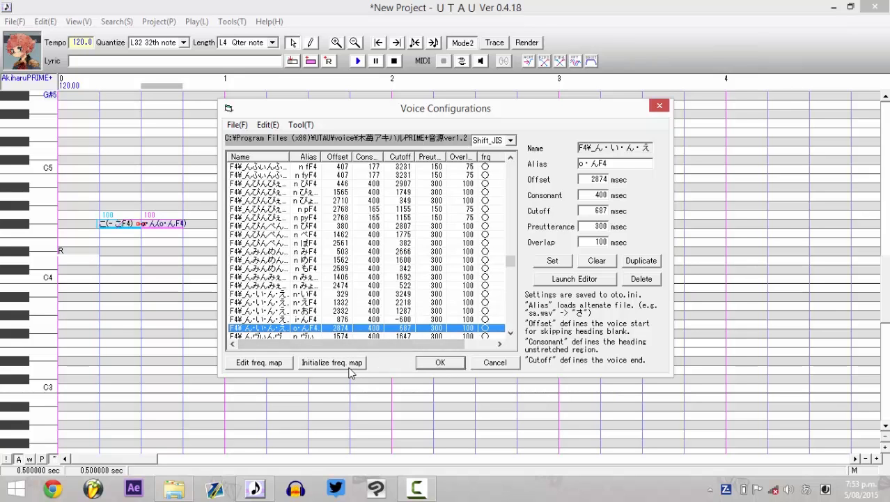
left_click(435, 367)
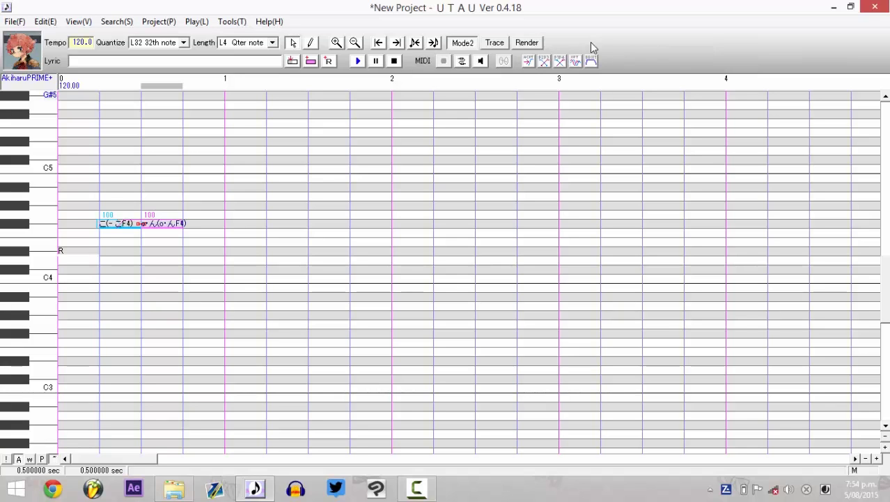
- Open the frequency map for _ん・い・ん・え・ん・お・ん.wav via Tools > Voice Bank Settings
left_click(223, 23)
left_click(224, 35)
left_click(256, 362)
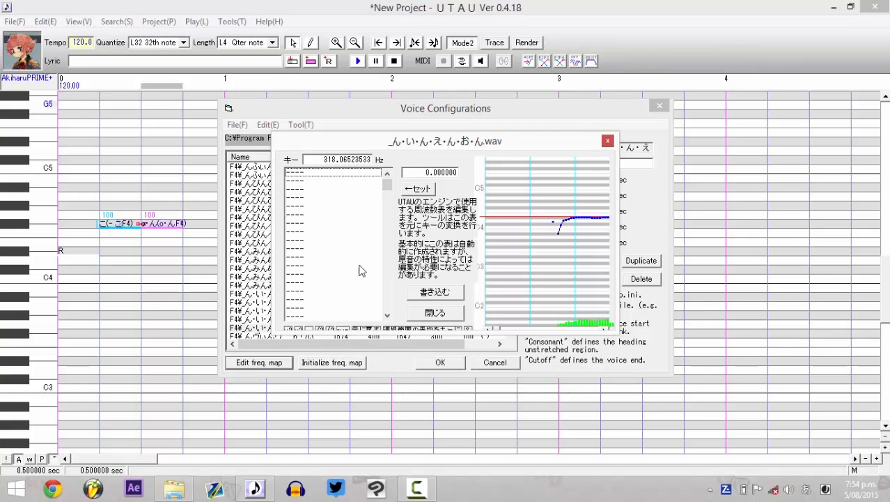
- Move the frequency map editor left, widen it, and scroll the curve to reveal both spikes
left_click_drag(401, 143, 393, 106)
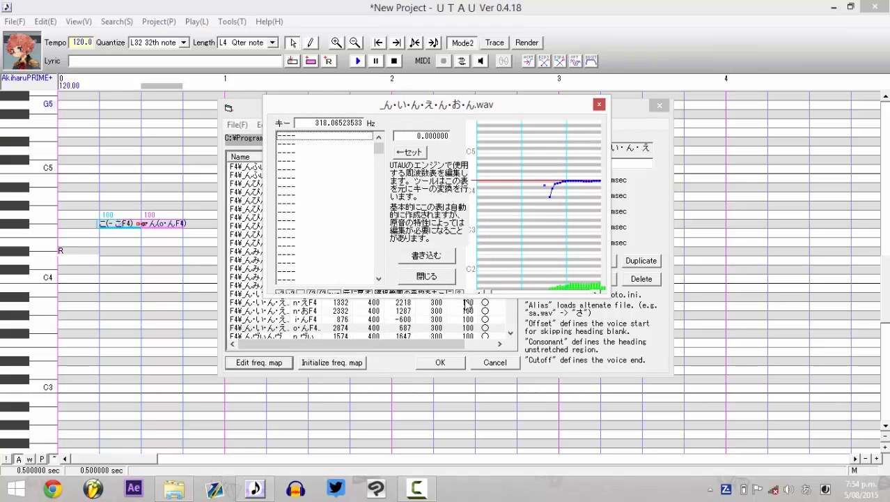
left_click_drag(427, 105, 370, 106)
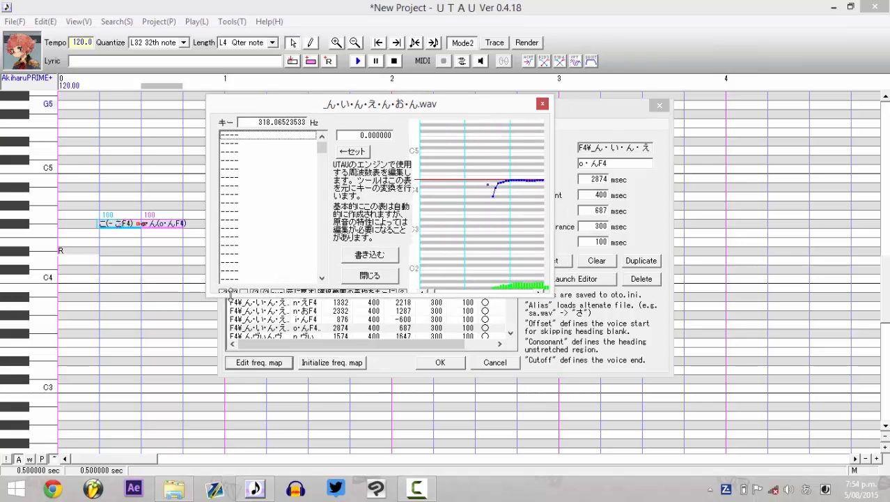
left_click_drag(212, 295, 215, 298)
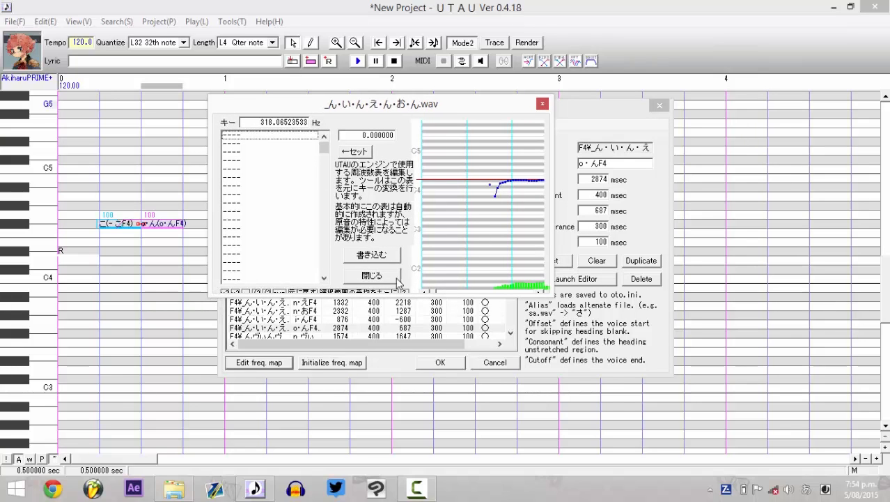
left_click_drag(550, 269, 792, 272)
left_click_drag(496, 296, 722, 301)
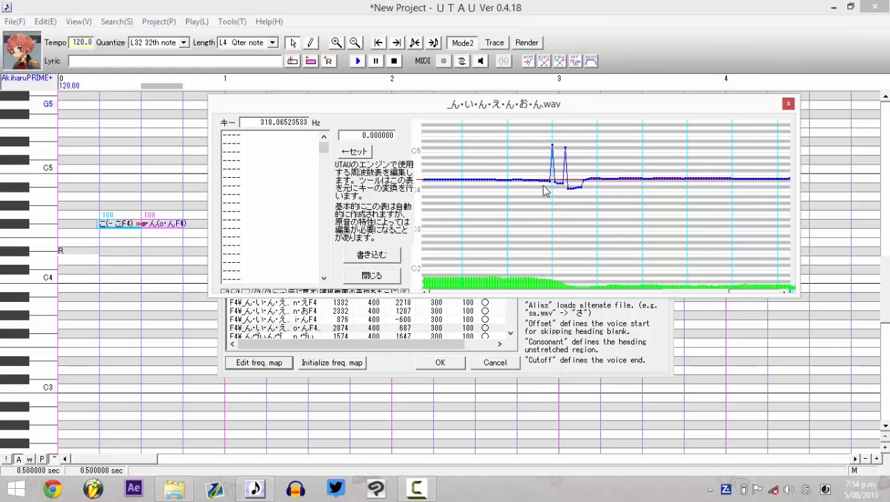
- Smooth the selected spiky stretch of the pitch curve, write the frequency table, and close both dialogs
left_click_drag(538, 198, 594, 194)
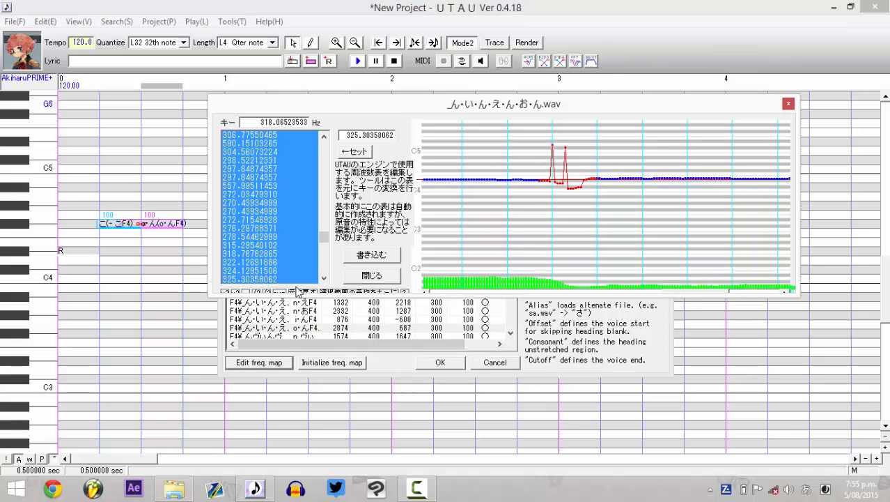
left_click(278, 292)
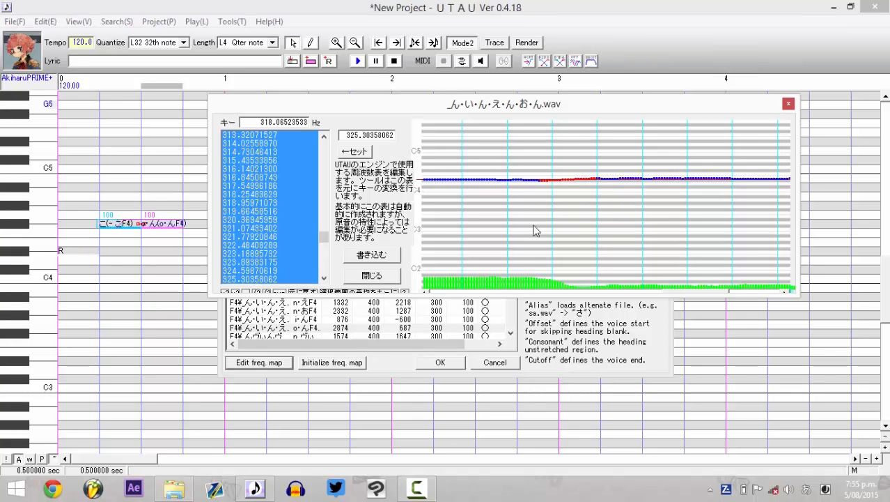
left_click(379, 257)
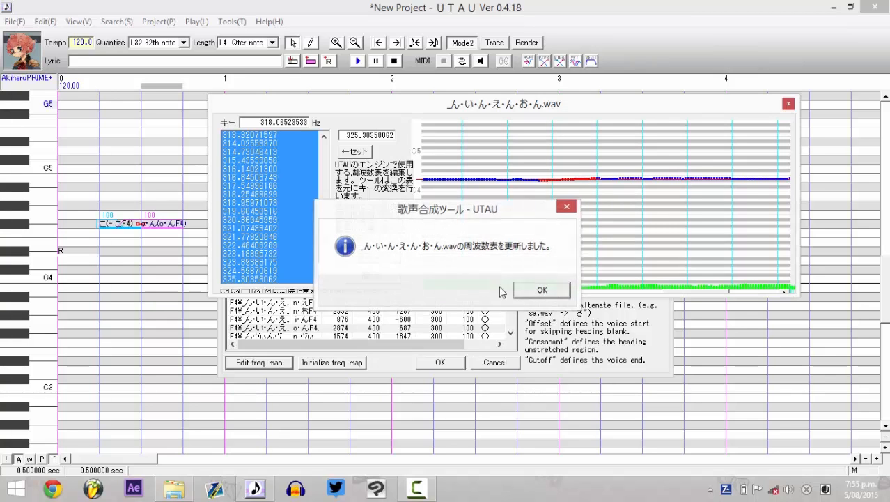
left_click(533, 288)
left_click(378, 277)
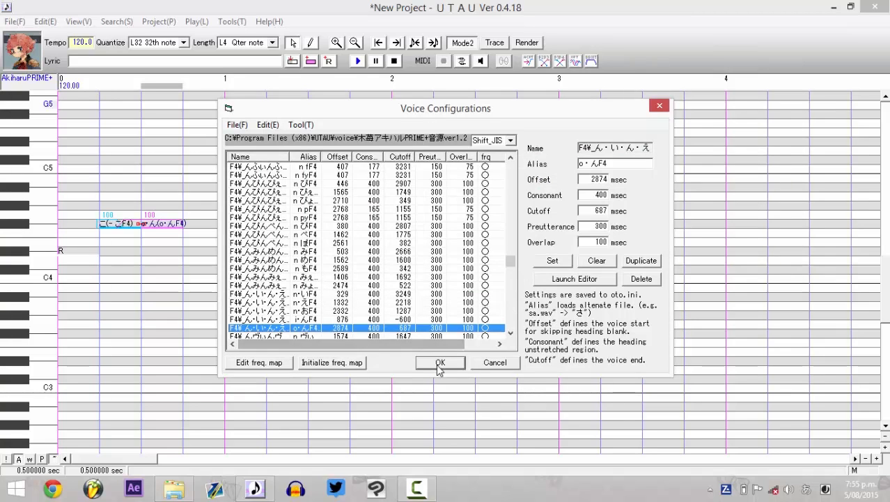
left_click(441, 362)
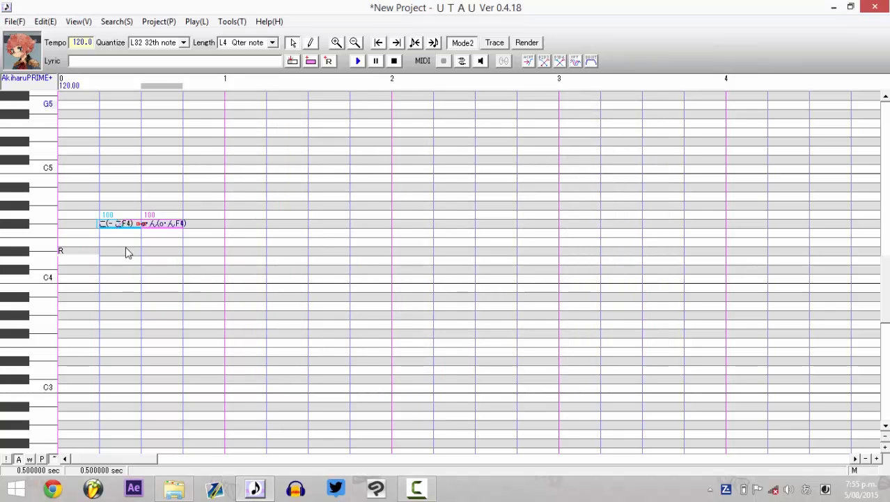
- Select the こ and o・ん notes and play them back with the smoothed frequency map
left_click_drag(124, 250, 167, 256)
left_click(358, 62)
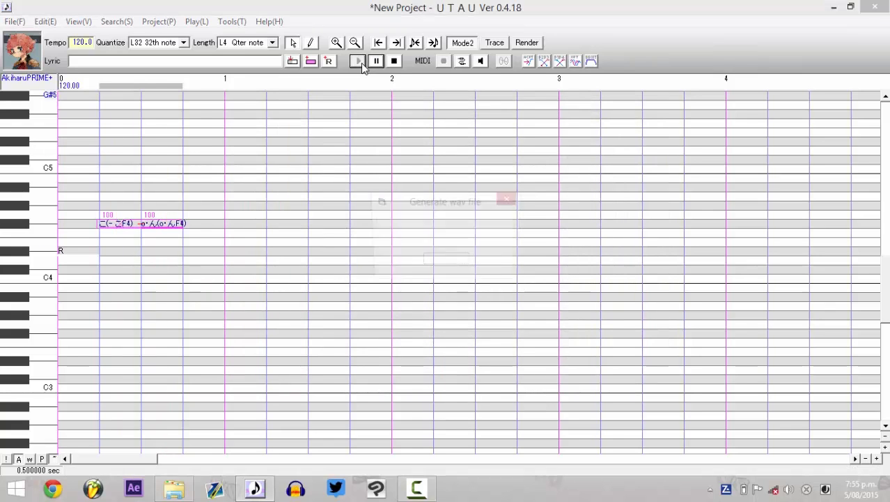